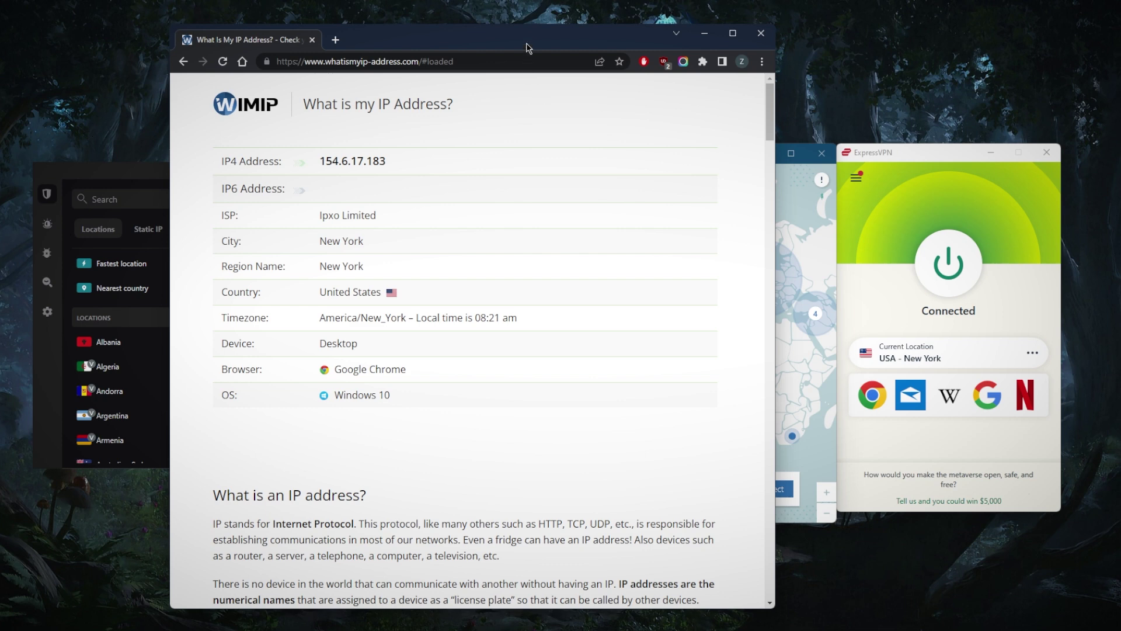
- Nudge the Chrome IP-check window and widen it so the New York IP fills more screen
{"action": "left_click_drag", "start_coordinate": [527, 47], "coordinate": [513, 39]}
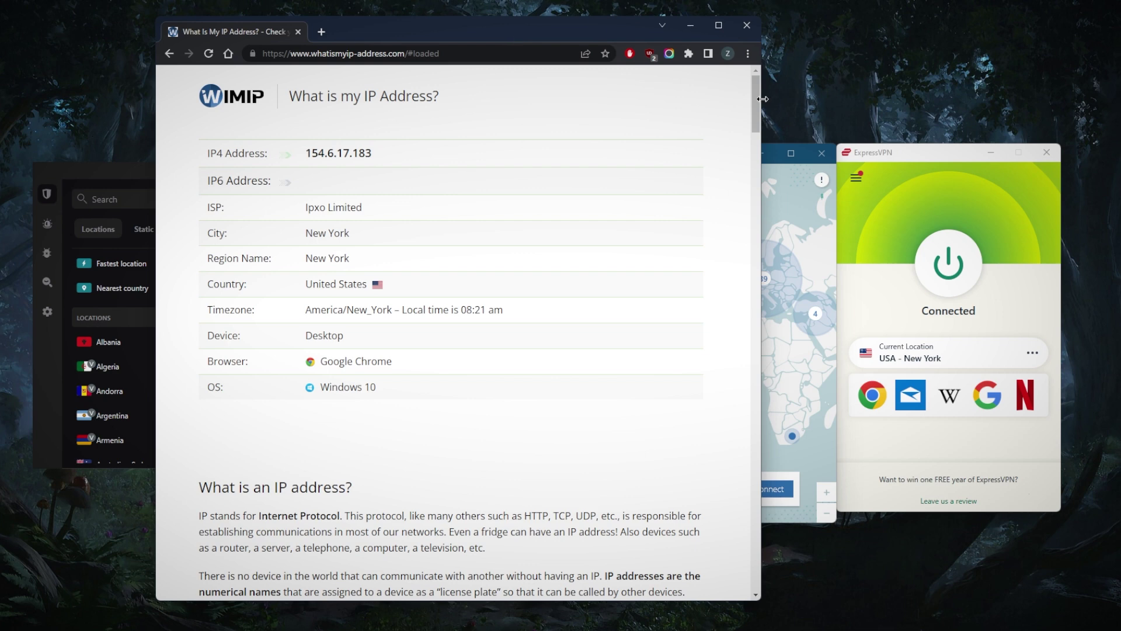
{"action": "left_click_drag", "start_coordinate": [762, 99], "coordinate": [960, 100]}
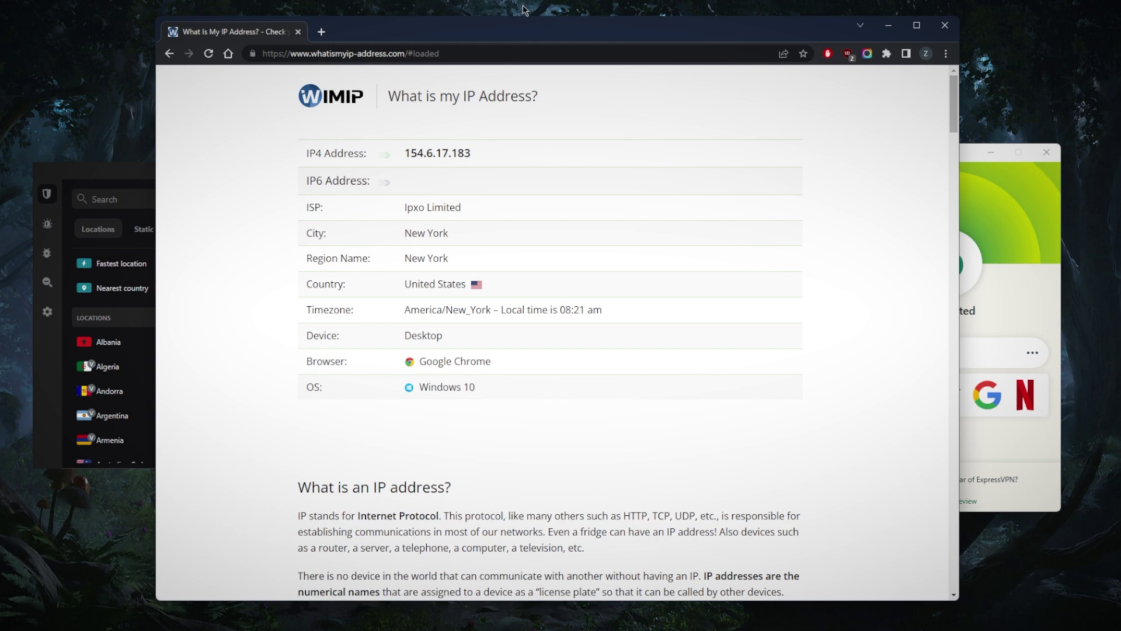
- Move and shrink the Chrome window to sit beside ExpressVPN's Connected, USA - New York status
{"action": "left_click_drag", "start_coordinate": [528, 34], "coordinate": [406, 36]}
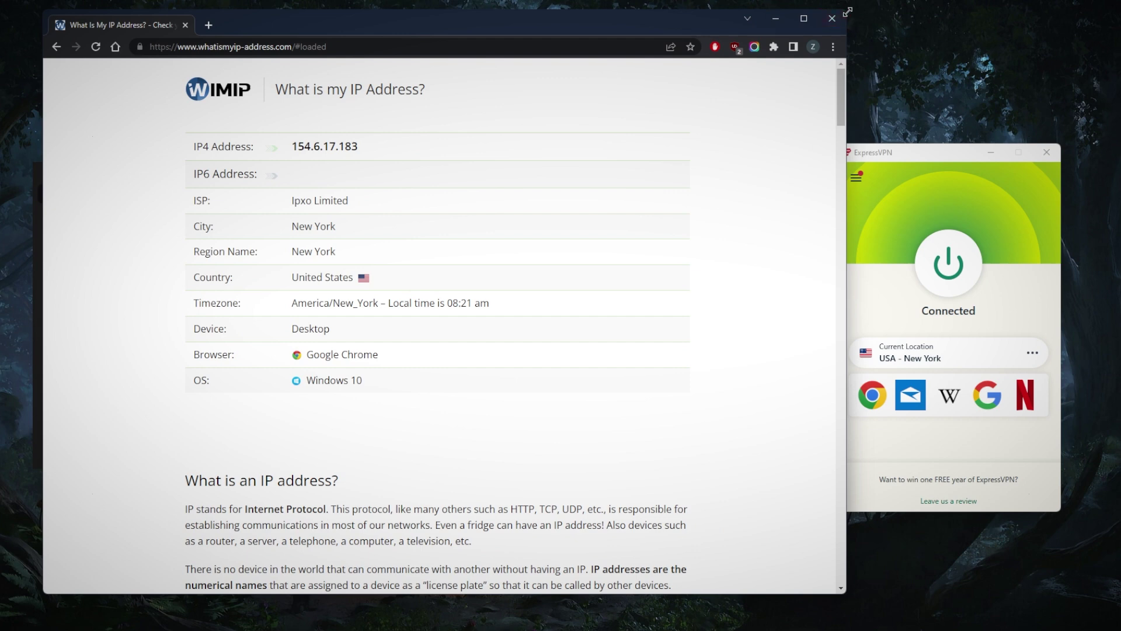
{"action": "left_click_drag", "start_coordinate": [846, 13], "coordinate": [783, 42]}
{"action": "left_click_drag", "start_coordinate": [619, 64], "coordinate": [653, 50]}
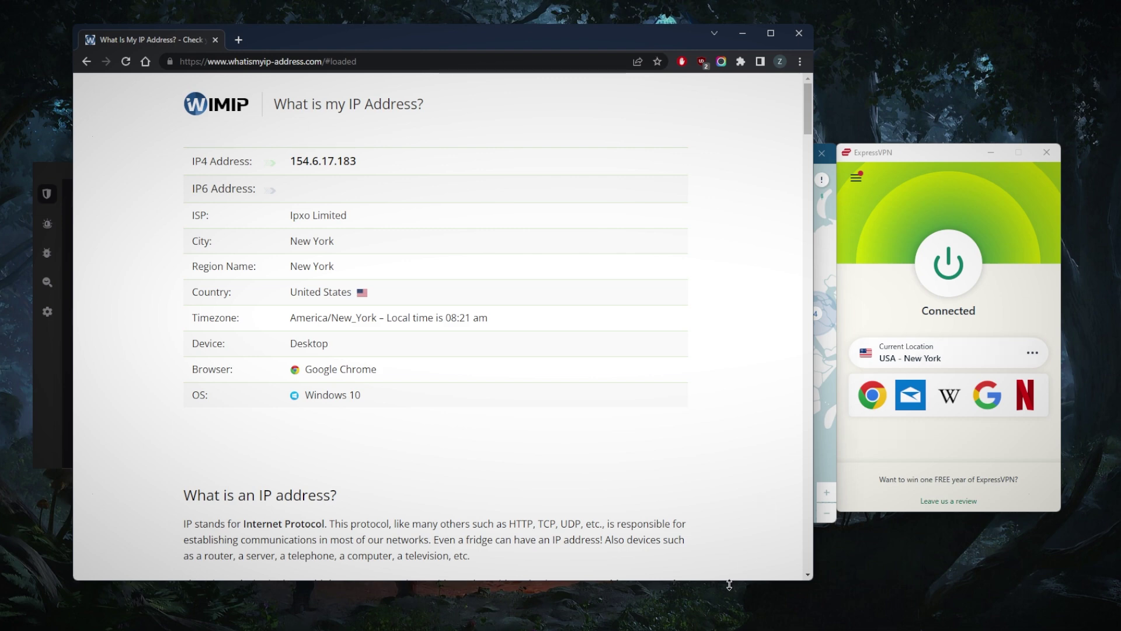
- Bring ExpressVPN forward, check NordVPN's recent locations, then return ExpressVPN to the front
{"action": "key", "text": "alt+Tab"}
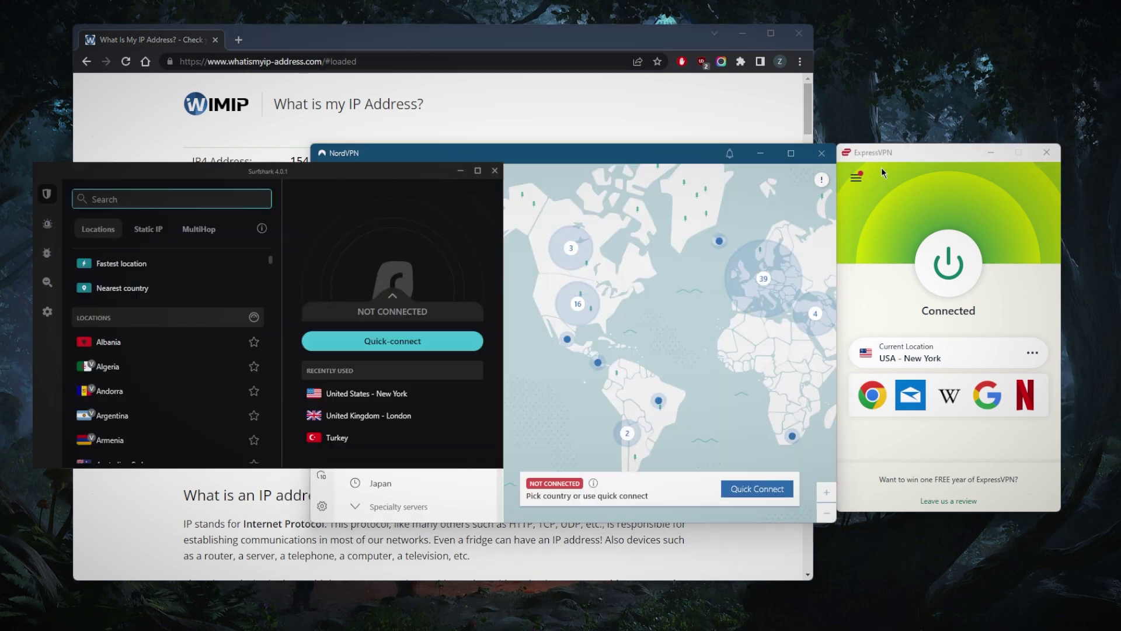
{"action": "left_click", "coordinate": [885, 178]}
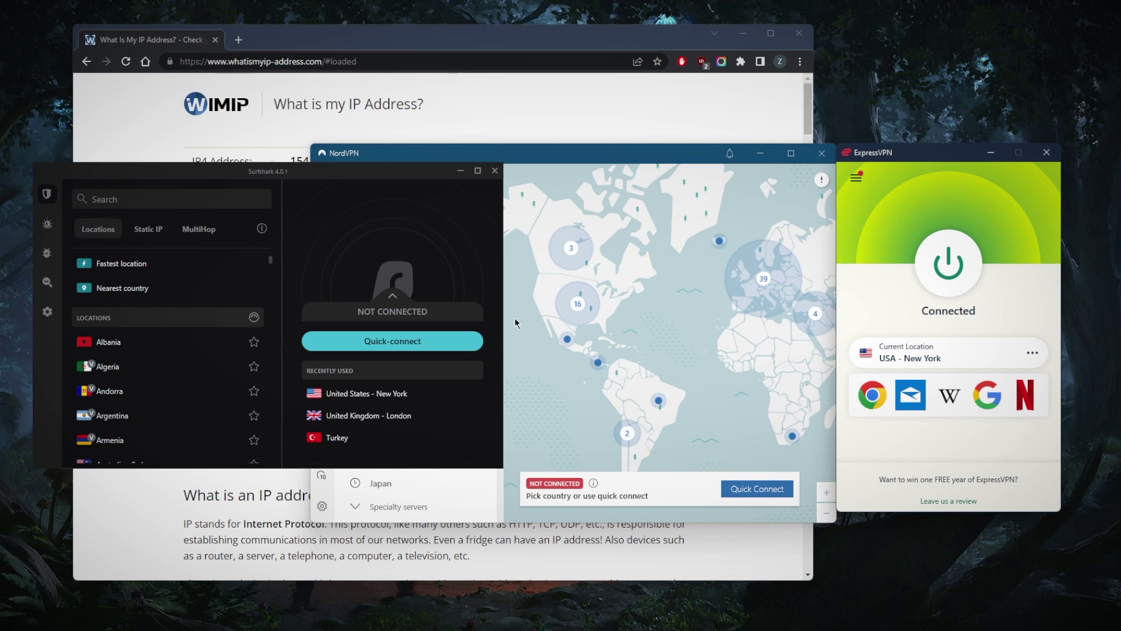
{"action": "left_click", "coordinate": [554, 288]}
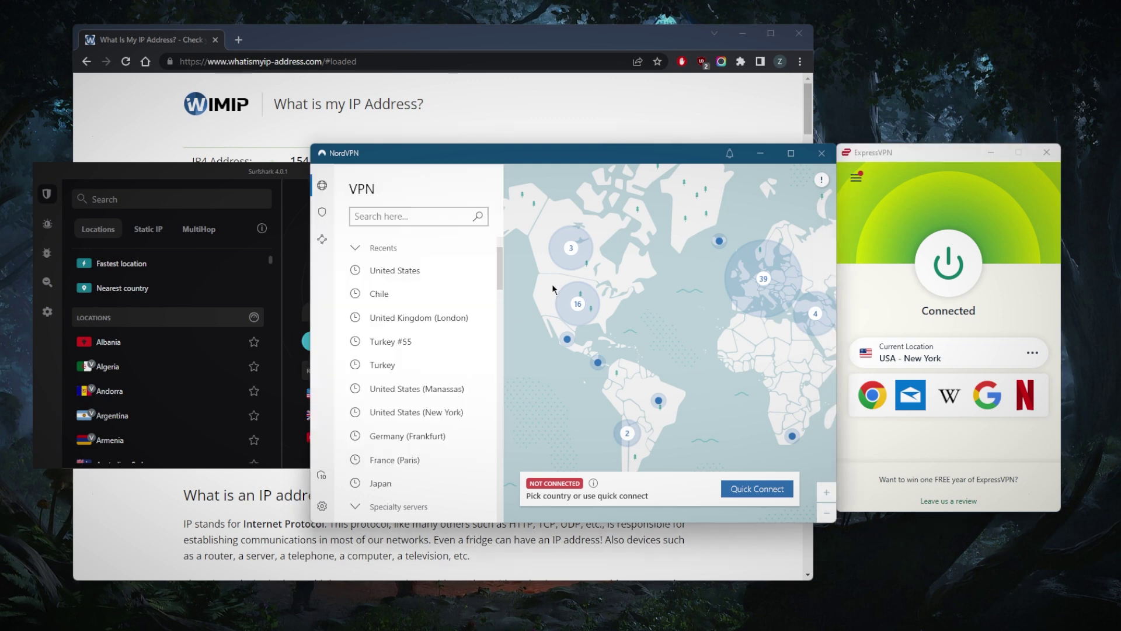
{"action": "left_click", "coordinate": [877, 241]}
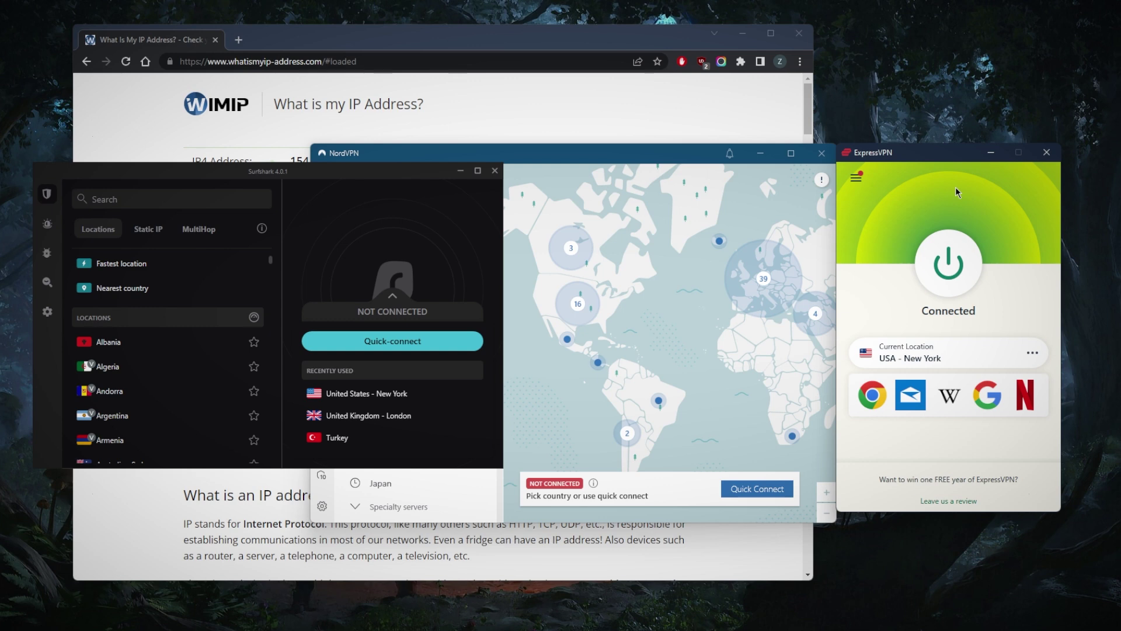
- Disconnect ExpressVPN from USA - New York and connect it to Netherlands - Rotterdam
{"action": "left_click", "coordinate": [681, 106]}
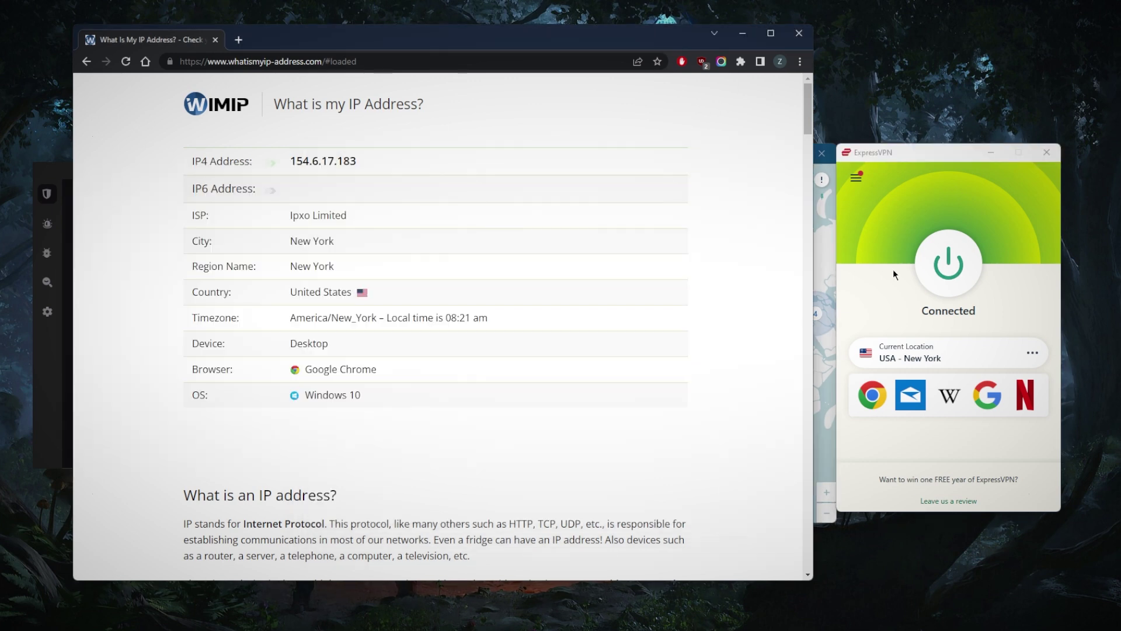
{"action": "left_click", "coordinate": [953, 267]}
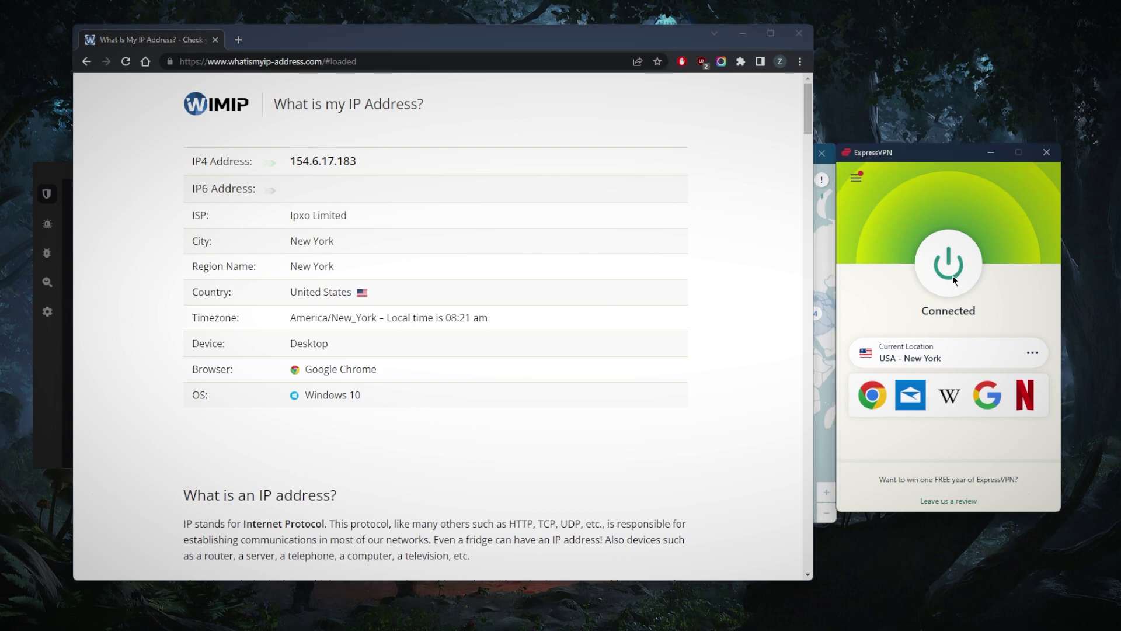
{"action": "left_click", "coordinate": [892, 401]}
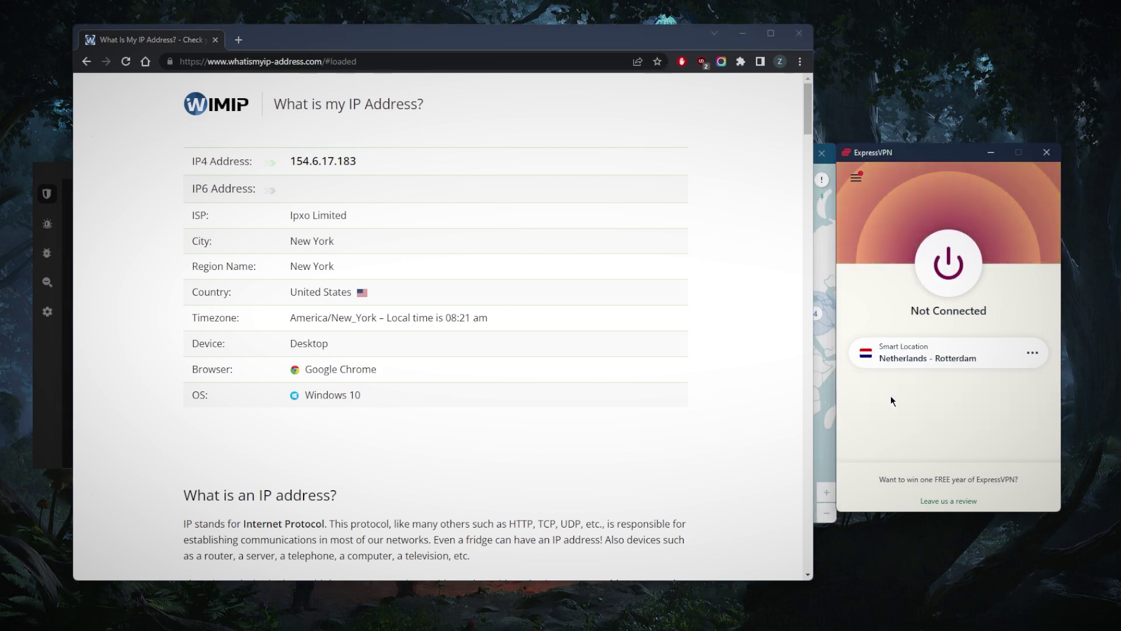
- Reload the IP-check page to confirm the new Amsterdam, Netherlands address
{"action": "left_click", "coordinate": [427, 194]}
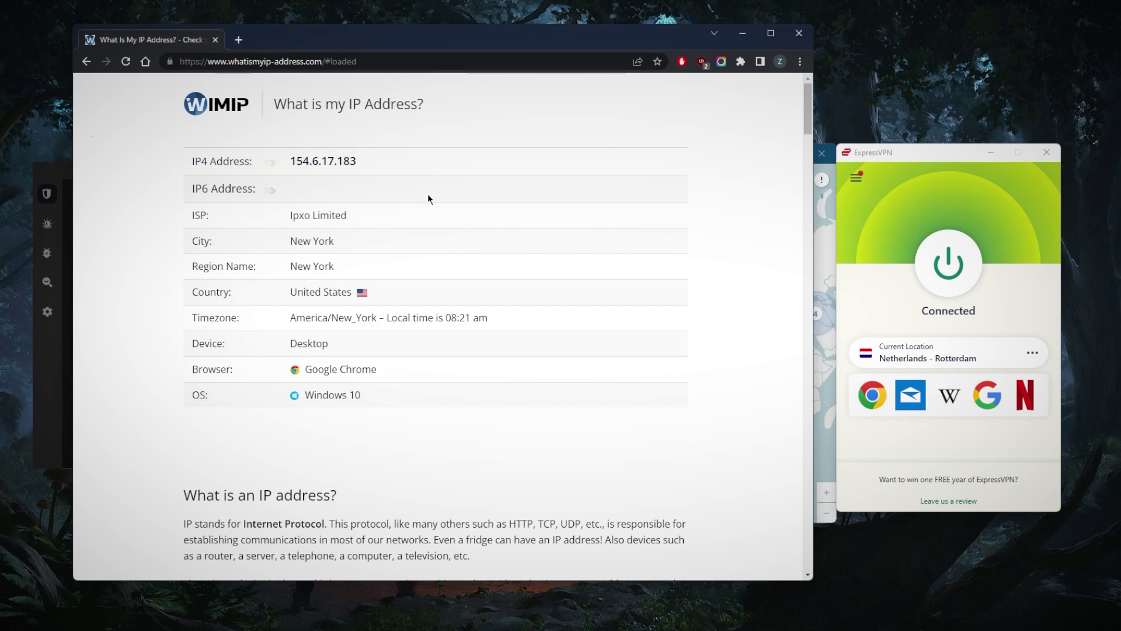
{"action": "key", "text": "F5"}
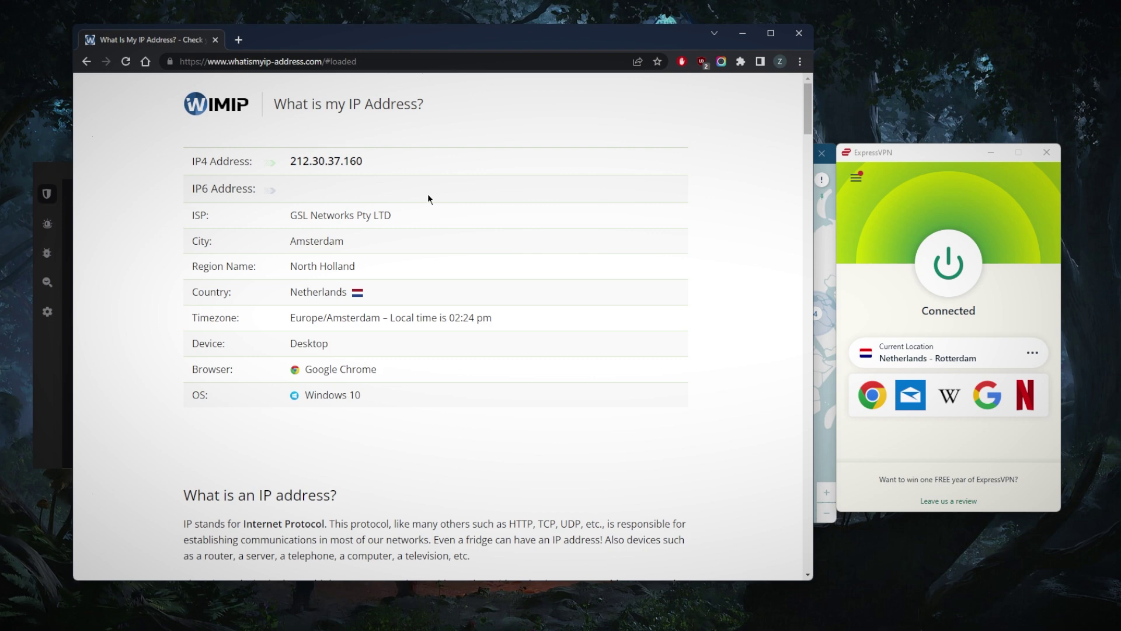
- Bring the Rotterdam-connected ExpressVPN window back in front of Chrome
{"action": "left_click", "coordinate": [734, 625]}
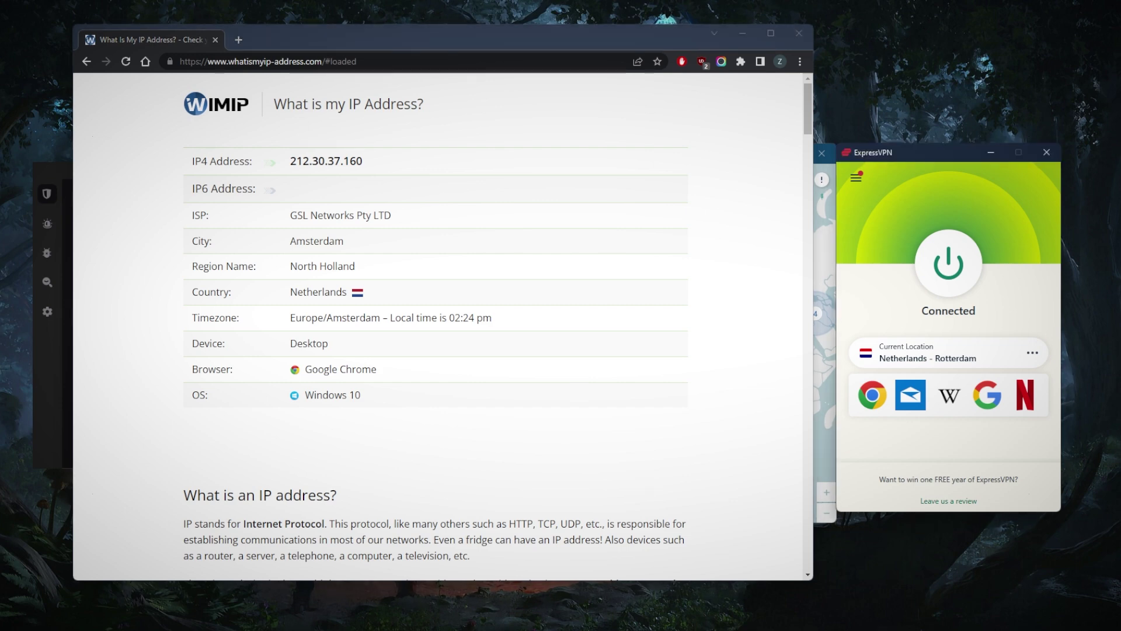